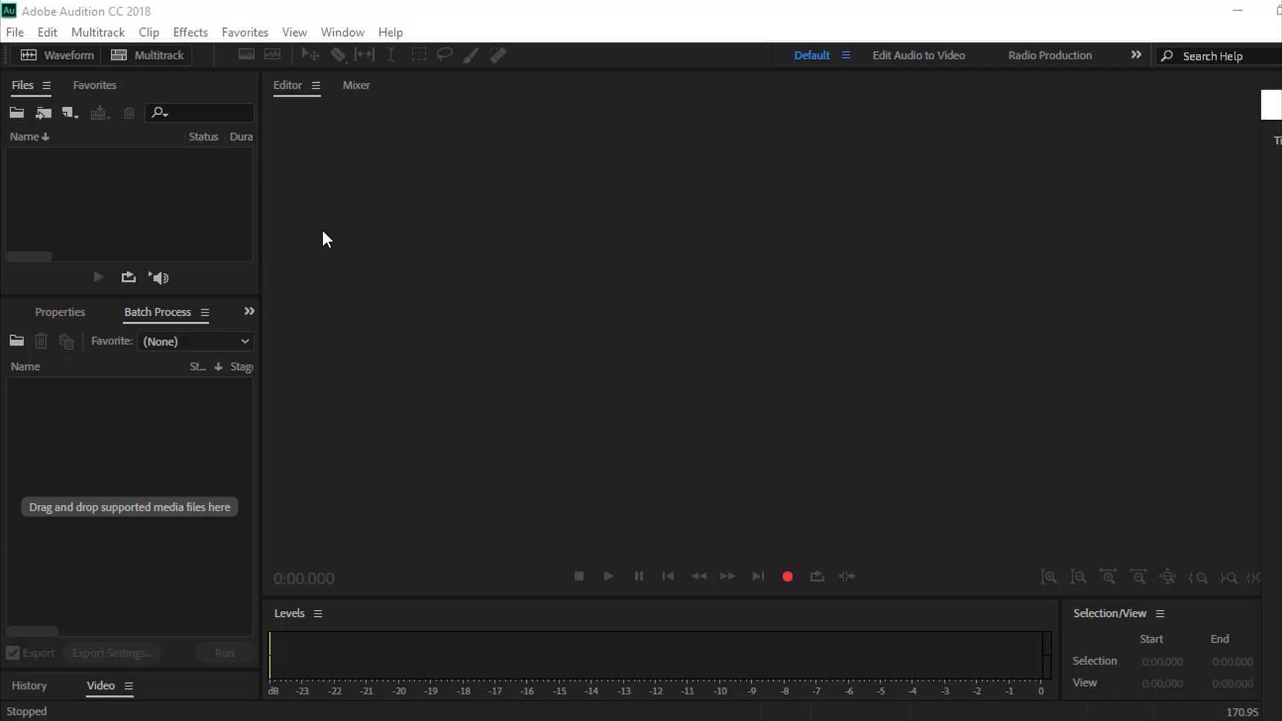
Open the voice recording whose file name ends in 2 from the S6 WS VO 19 folder
{"action": "double_click", "coordinate": [133, 194]}
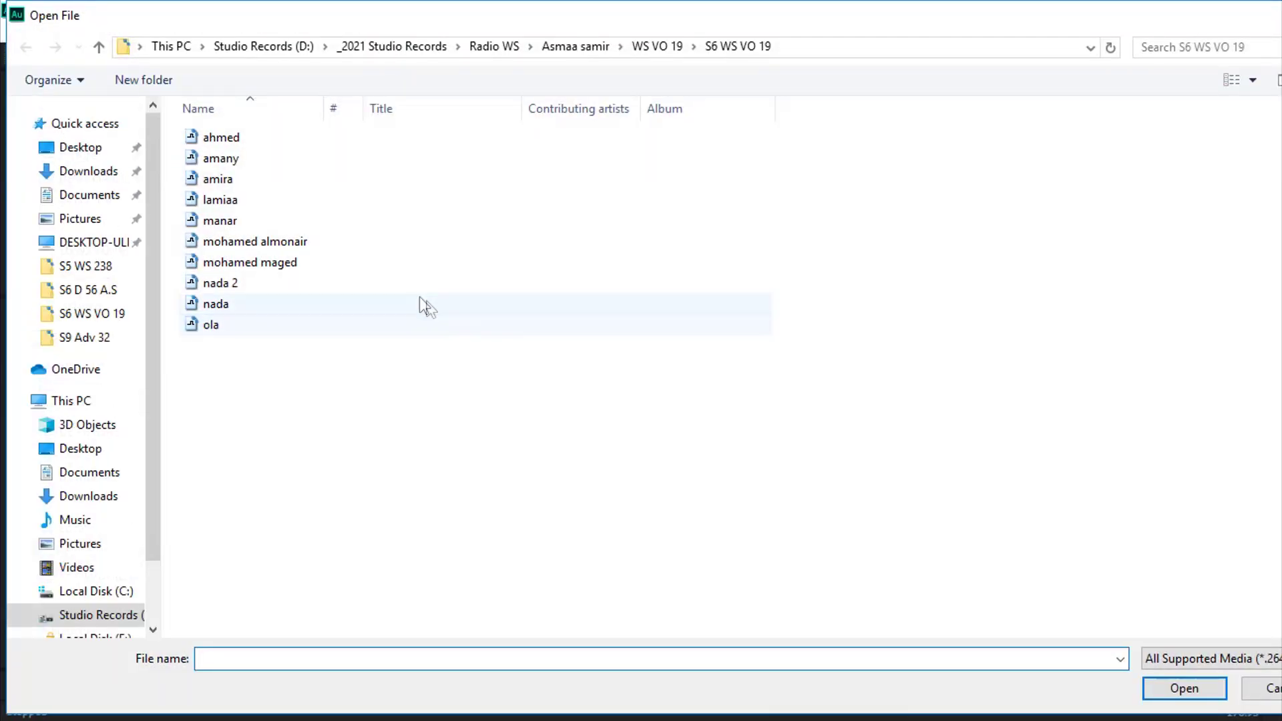
{"action": "double_click", "coordinate": [364, 282]}
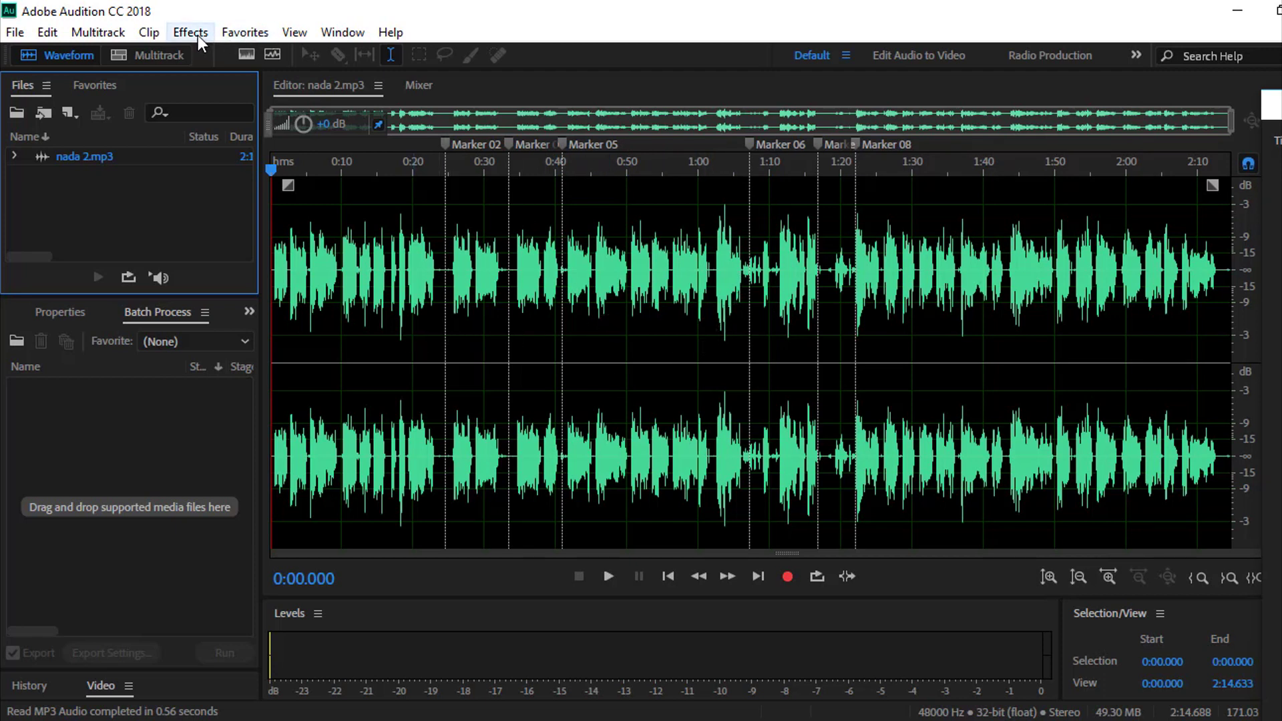
Add the opened recording to Match Loudness and scan its current loudness
{"action": "left_click", "coordinate": [343, 33]}
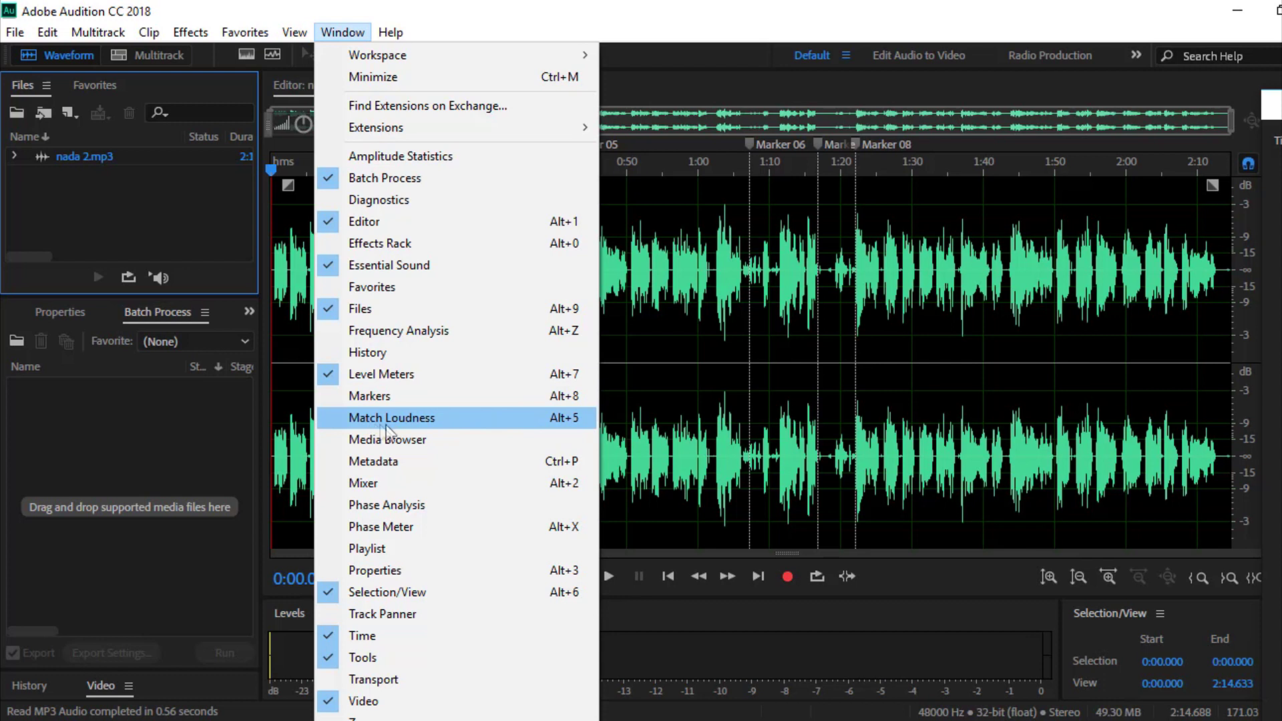
{"action": "left_click", "coordinate": [567, 421]}
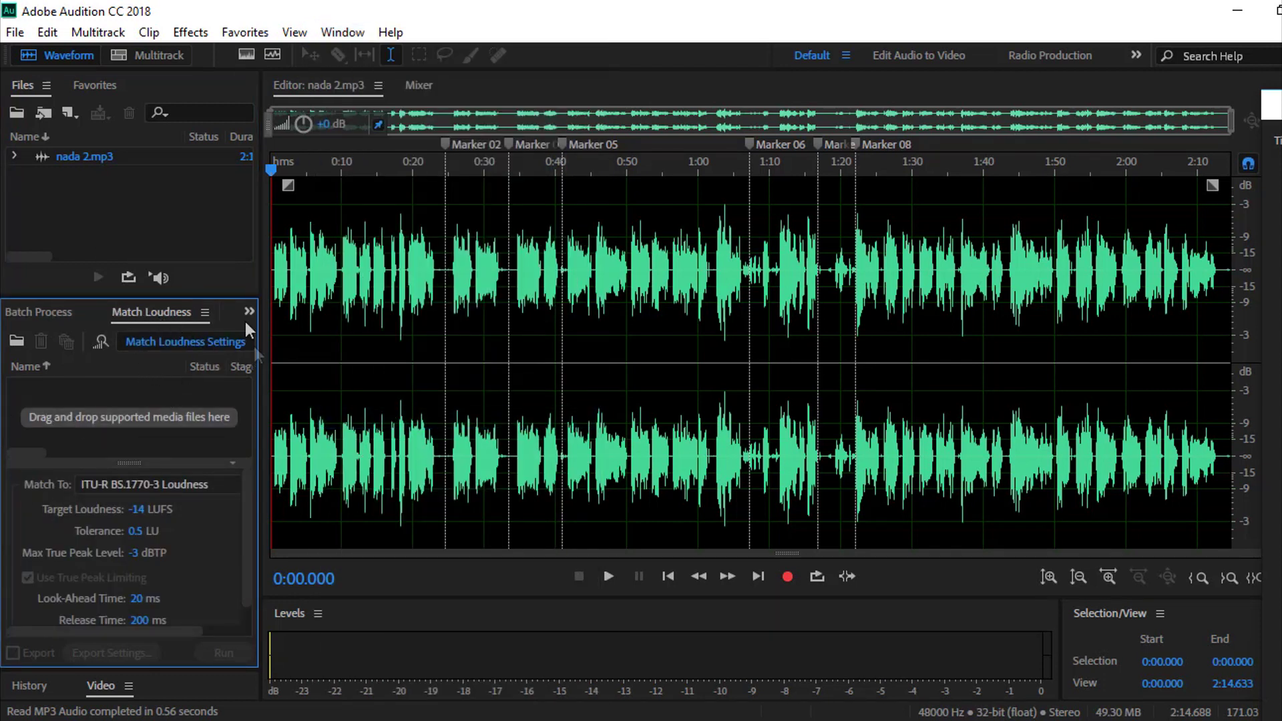
{"action": "left_click_drag", "start_coordinate": [262, 386], "coordinate": [448, 388]}
{"action": "left_click_drag", "start_coordinate": [75, 157], "coordinate": [115, 398]}
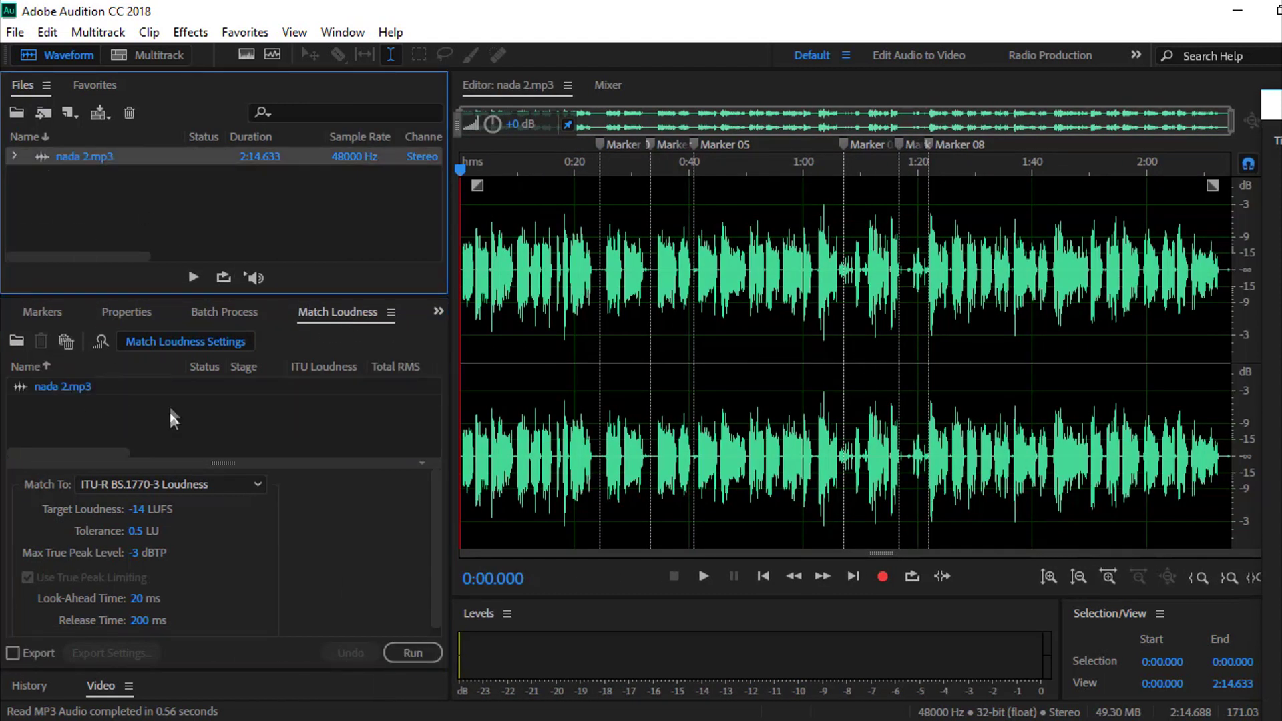
{"action": "left_click", "coordinate": [101, 342]}
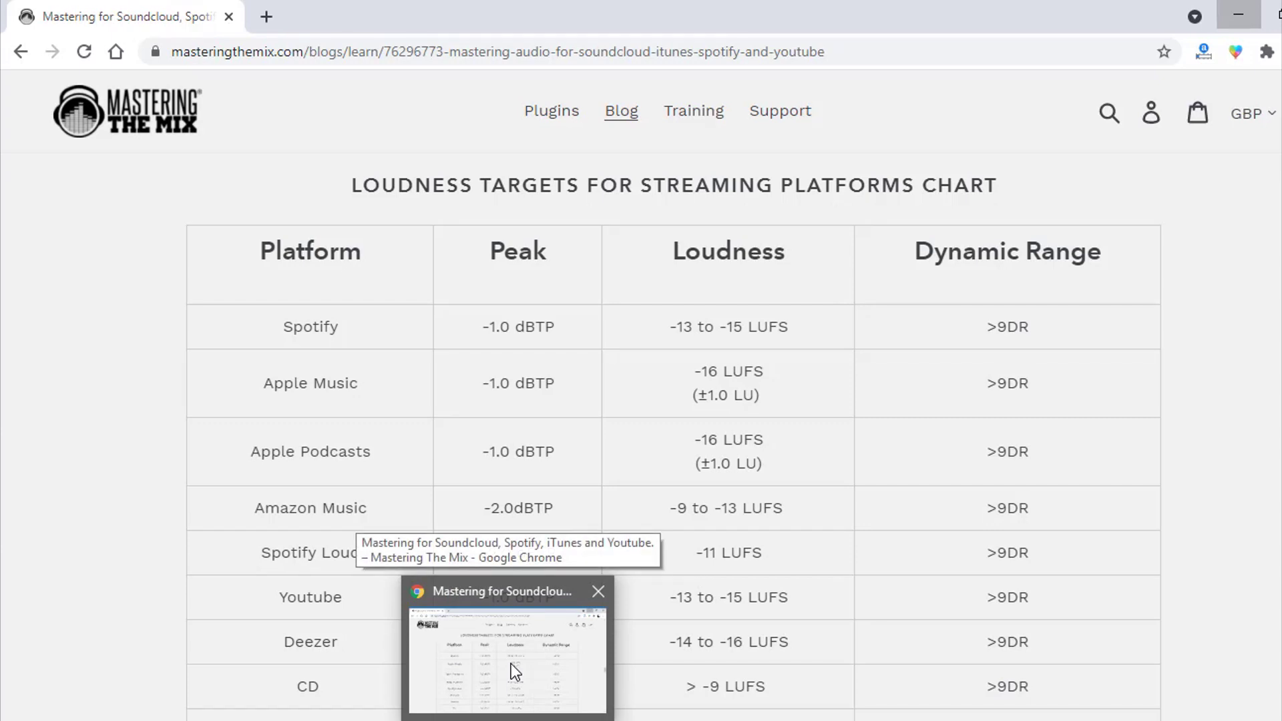
Check the streaming loudness chart in Chrome, and look through the loudness standards available for matching in Audition
{"action": "left_click", "coordinate": [511, 663]}
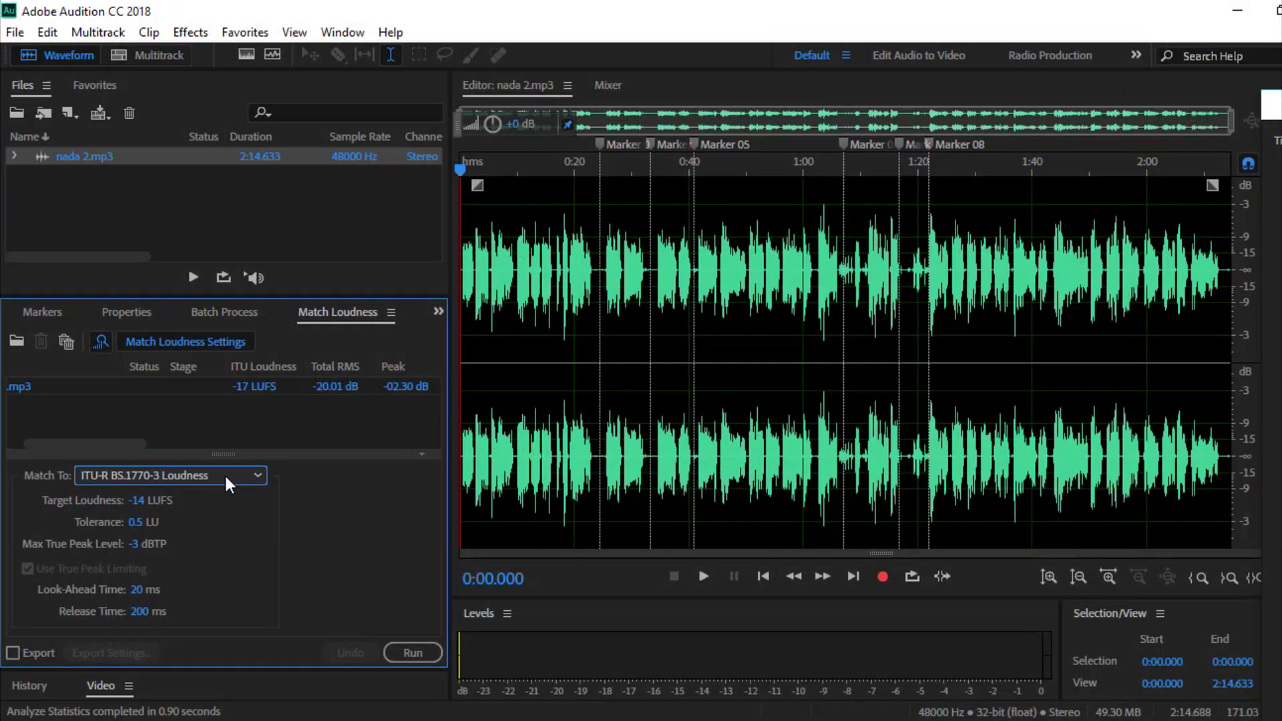
{"action": "left_click", "coordinate": [224, 474]}
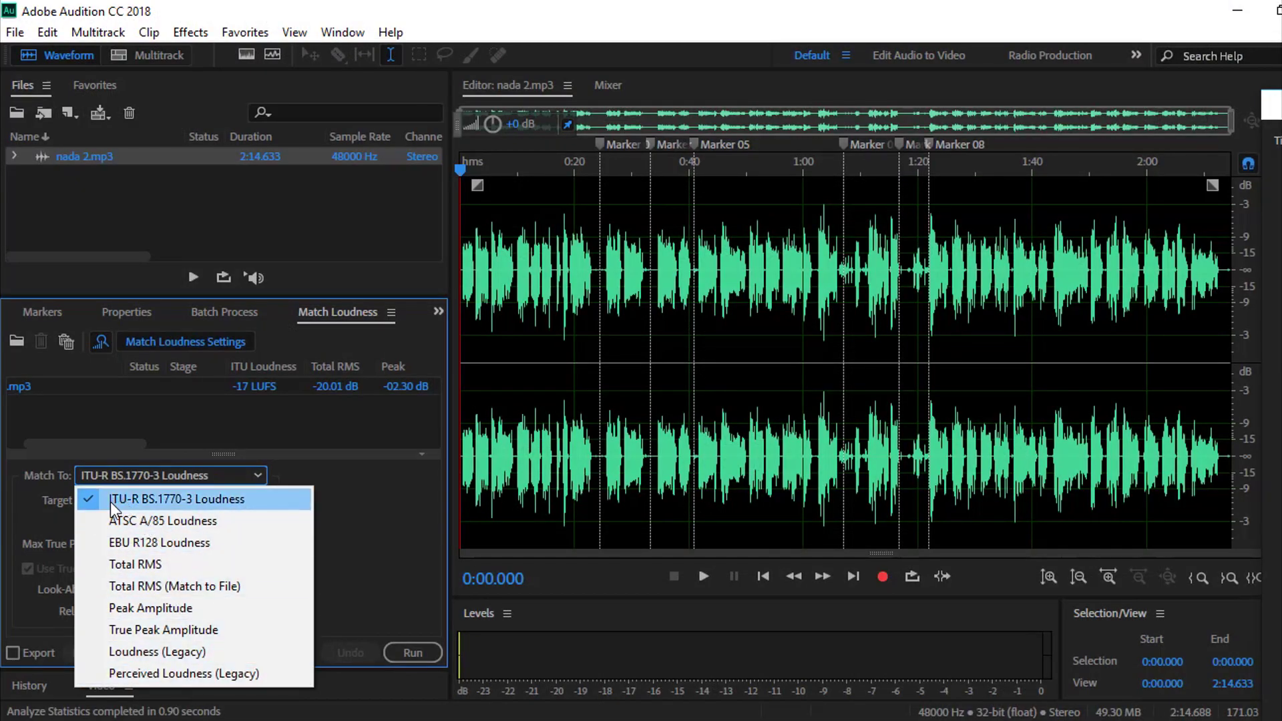
{"action": "left_click", "coordinate": [183, 464]}
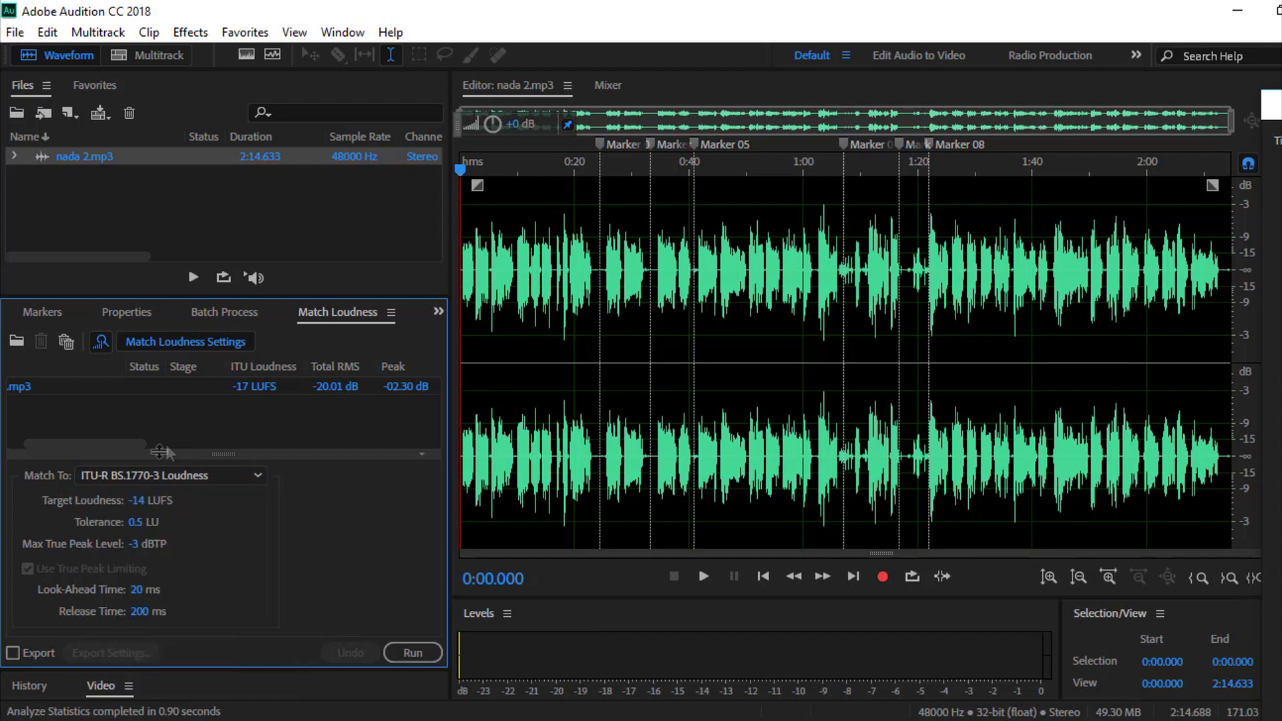
Set the target loudness to -23 LUFS
{"action": "mouse_move", "coordinate": [114, 502]}
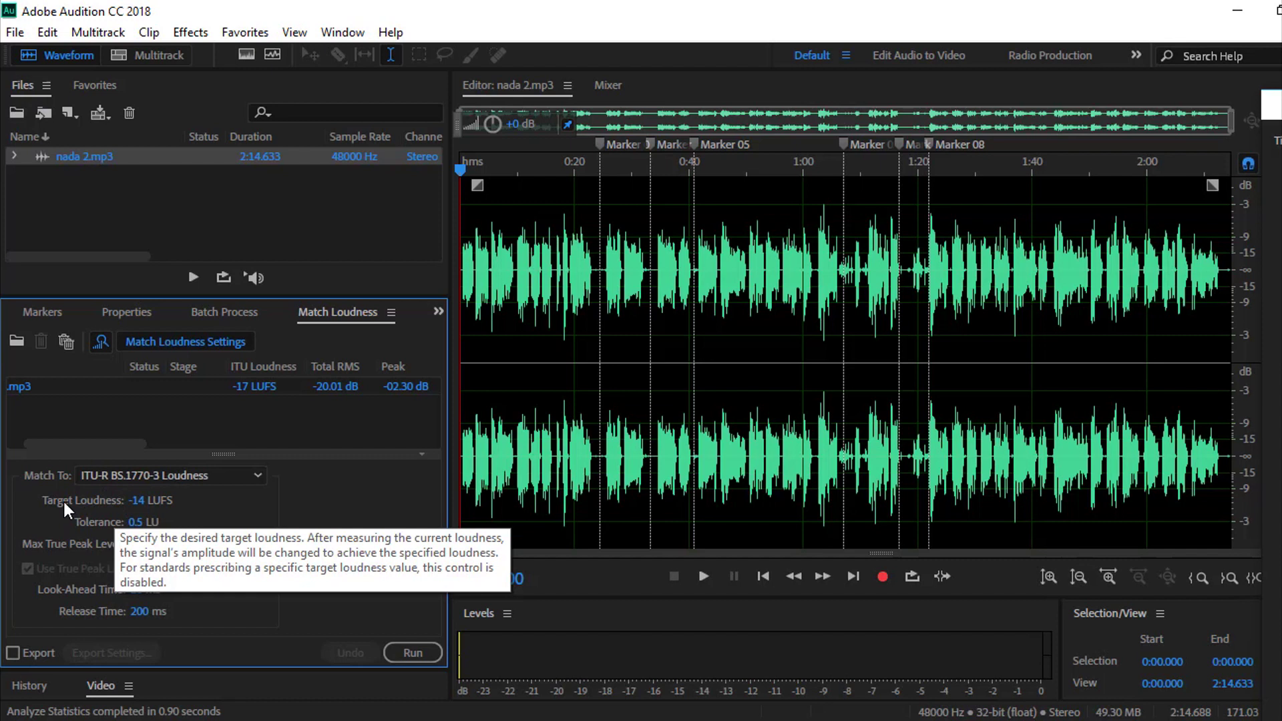
{"action": "left_click", "coordinate": [137, 500]}
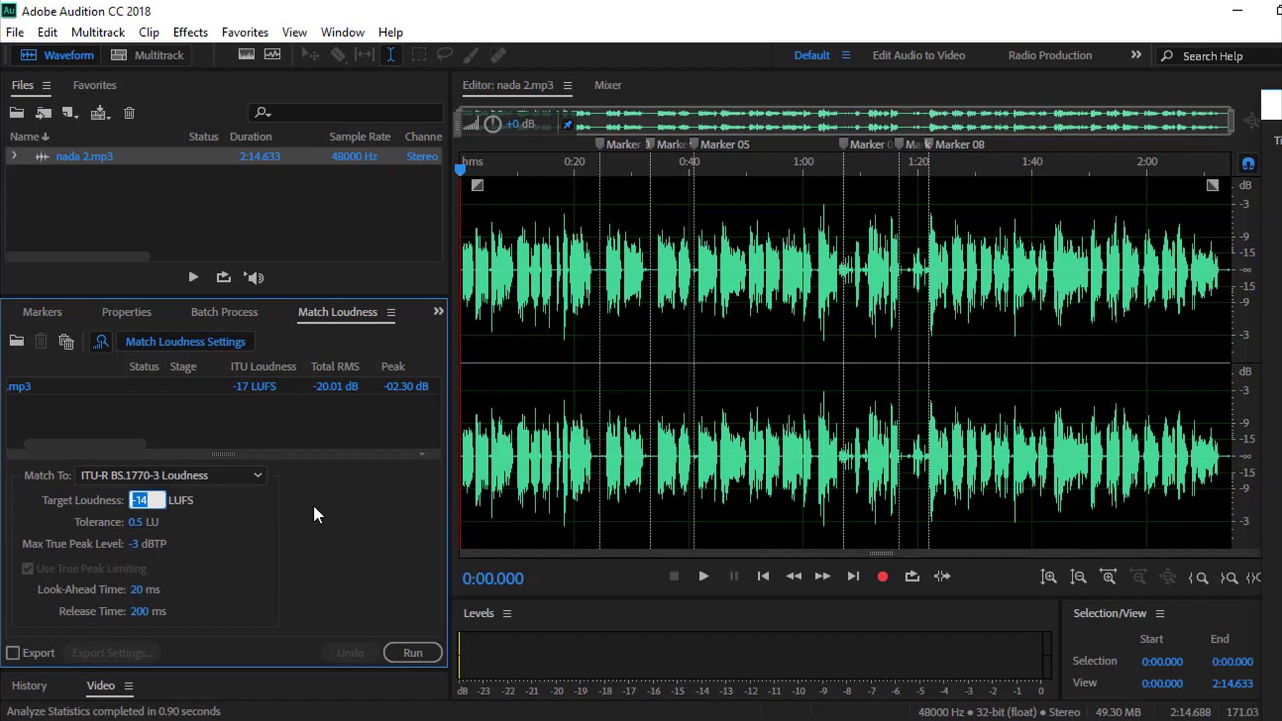
{"action": "type", "text": "-23"}
{"action": "key", "text": "Return"}
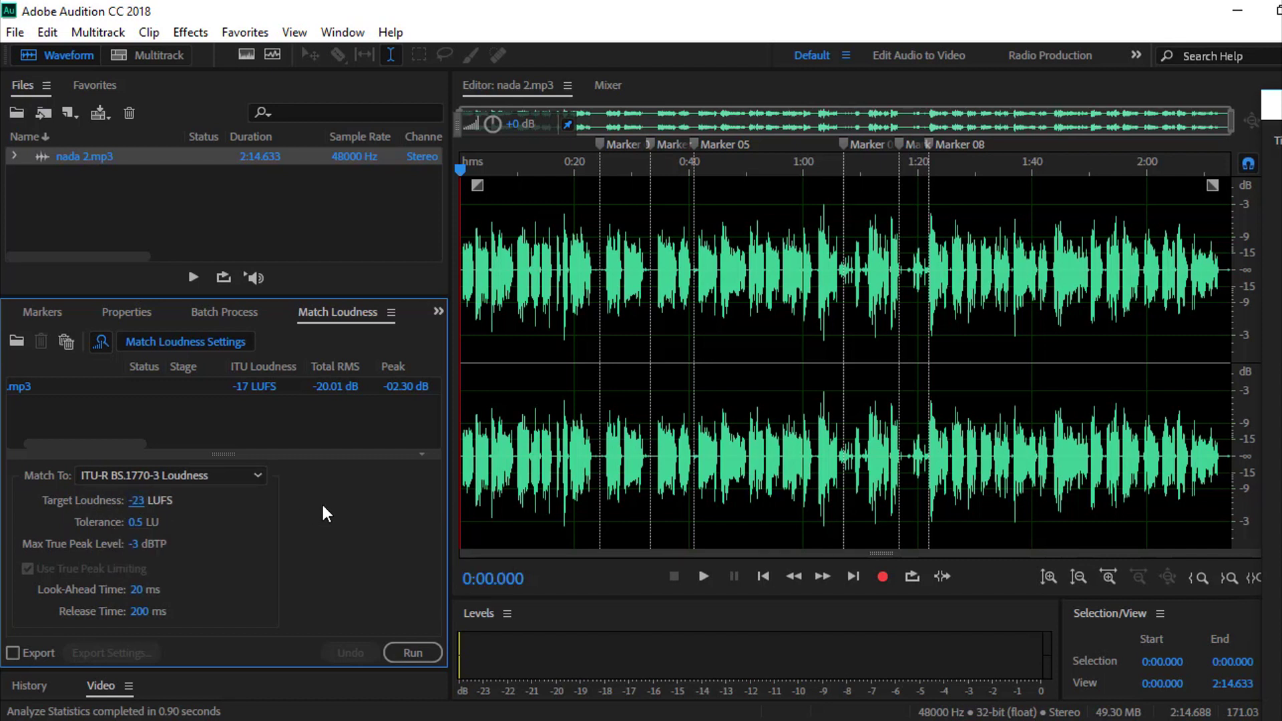
Switch to Chrome and examine the peak and loudness targets for Spotify, Spotify Loud, Youtube and the other platforms in the chart
{"action": "left_click", "coordinate": [137, 500]}
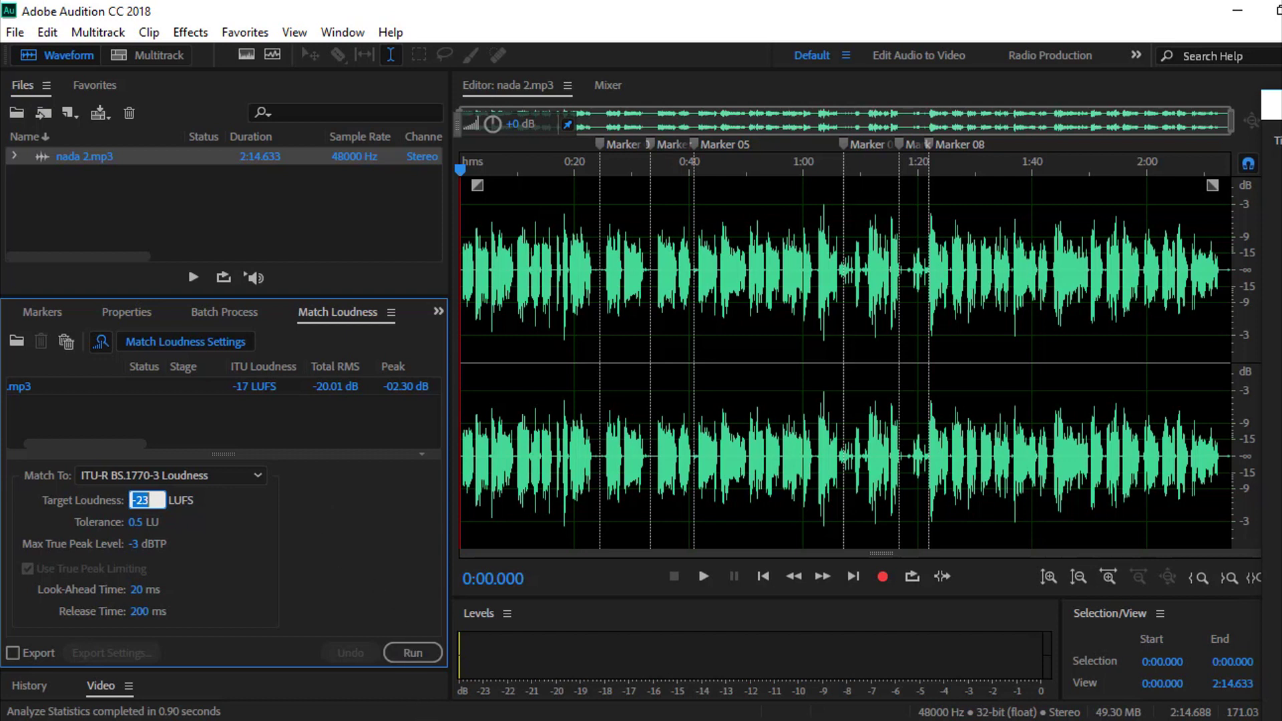
{"action": "left_click", "coordinate": [548, 682]}
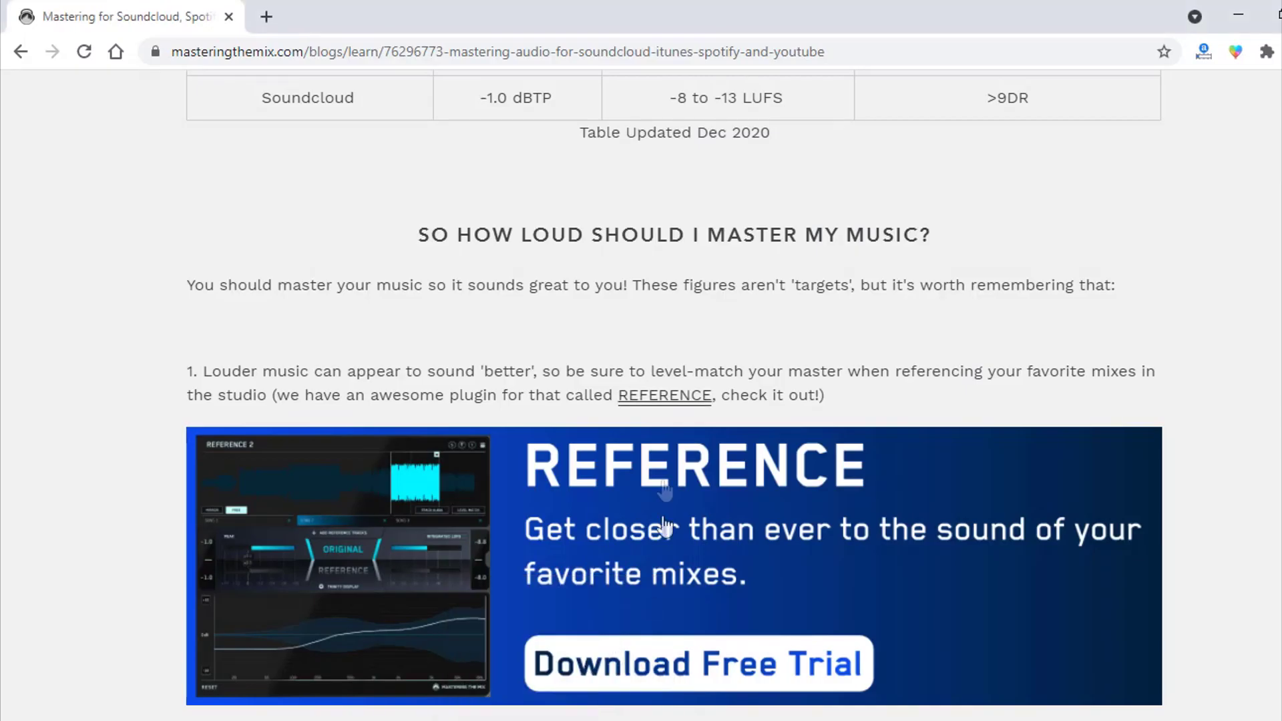
{"action": "scroll", "coordinate": [639, 355], "scroll_direction": "up", "scroll_amount": 4}
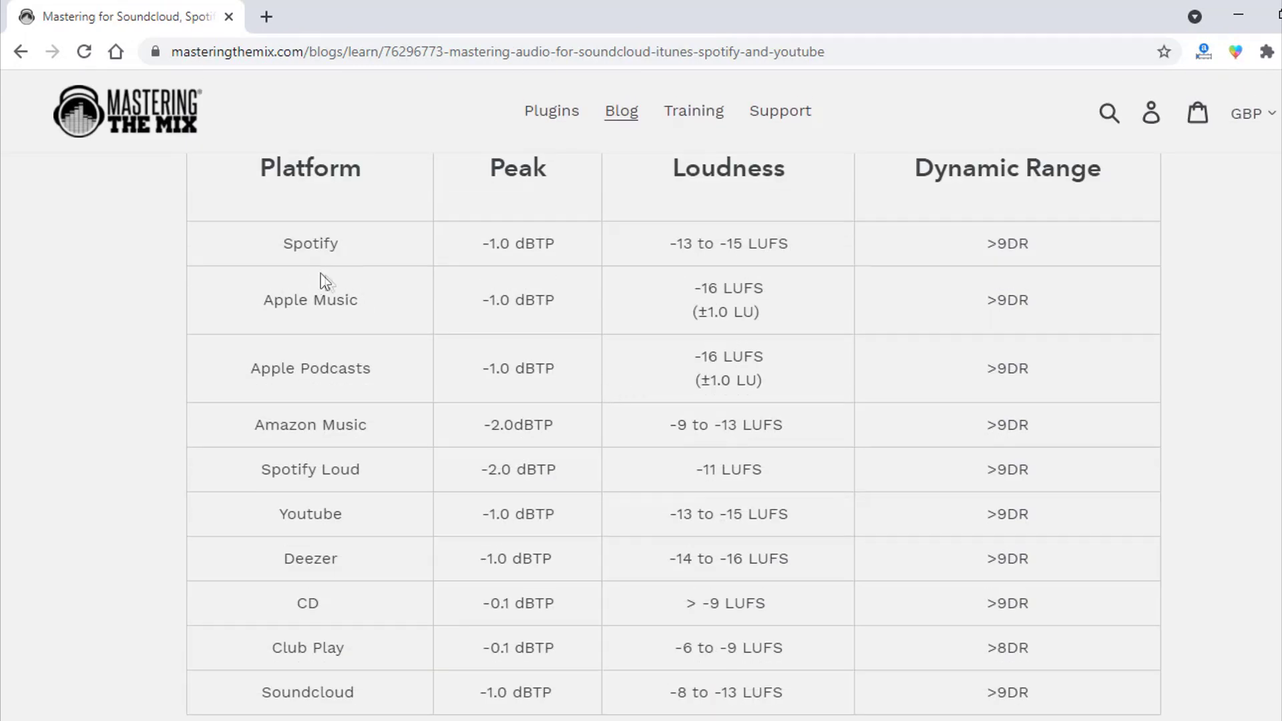
{"action": "double_click", "coordinate": [511, 243]}
{"action": "left_click", "coordinate": [478, 251]}
{"action": "left_click_drag", "start_coordinate": [670, 249], "coordinate": [693, 244]}
{"action": "left_click", "coordinate": [679, 248]}
{"action": "scroll", "coordinate": [527, 487], "scroll_direction": "down", "scroll_amount": 3}
{"action": "scroll", "coordinate": [524, 472], "scroll_direction": "up", "scroll_amount": 2}
{"action": "left_click_drag", "start_coordinate": [261, 469], "coordinate": [322, 467]}
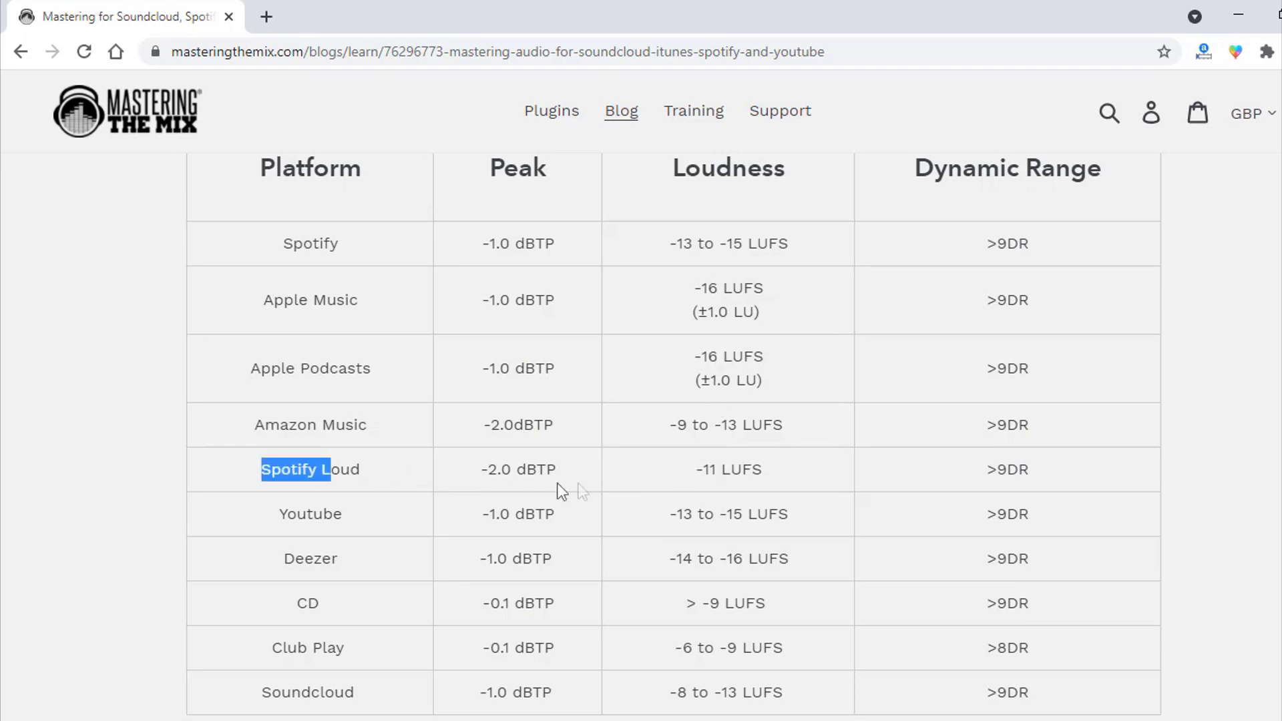
{"action": "left_click", "coordinate": [732, 480]}
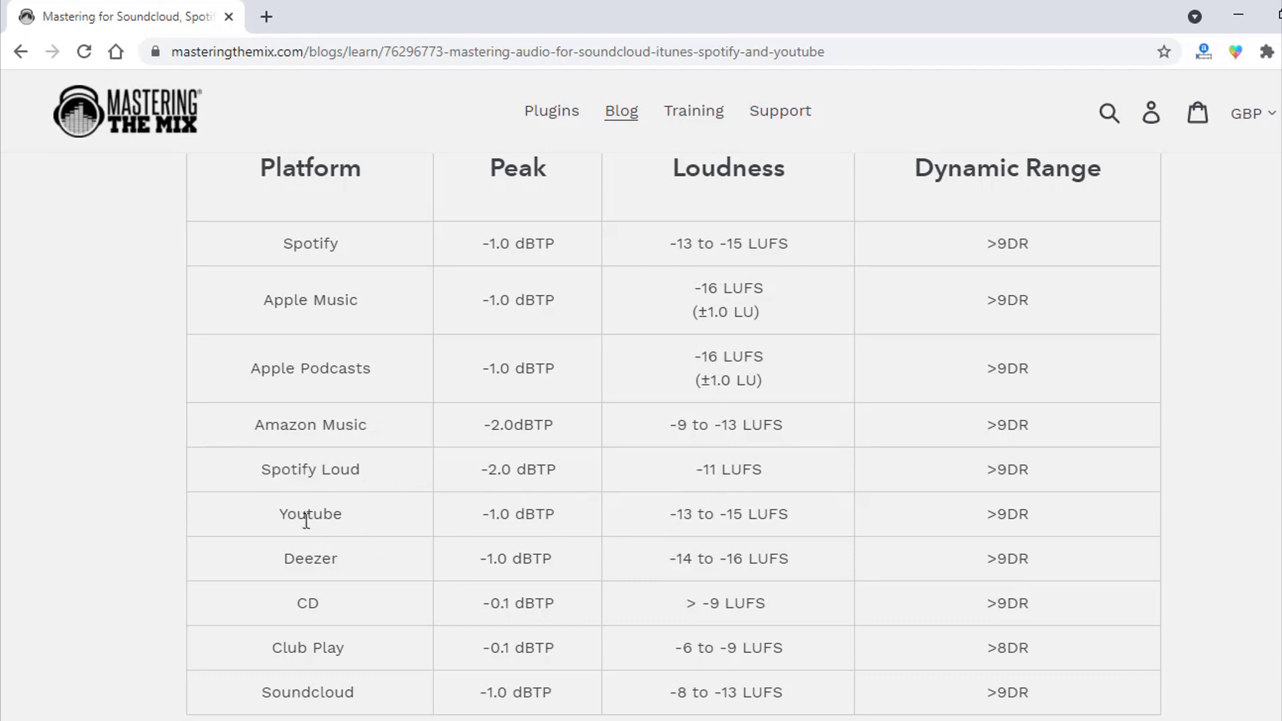
{"action": "left_click_drag", "start_coordinate": [298, 515], "coordinate": [344, 516]}
{"action": "left_click", "coordinate": [733, 516]}
{"action": "scroll", "coordinate": [481, 561], "scroll_direction": "down", "scroll_amount": 1}
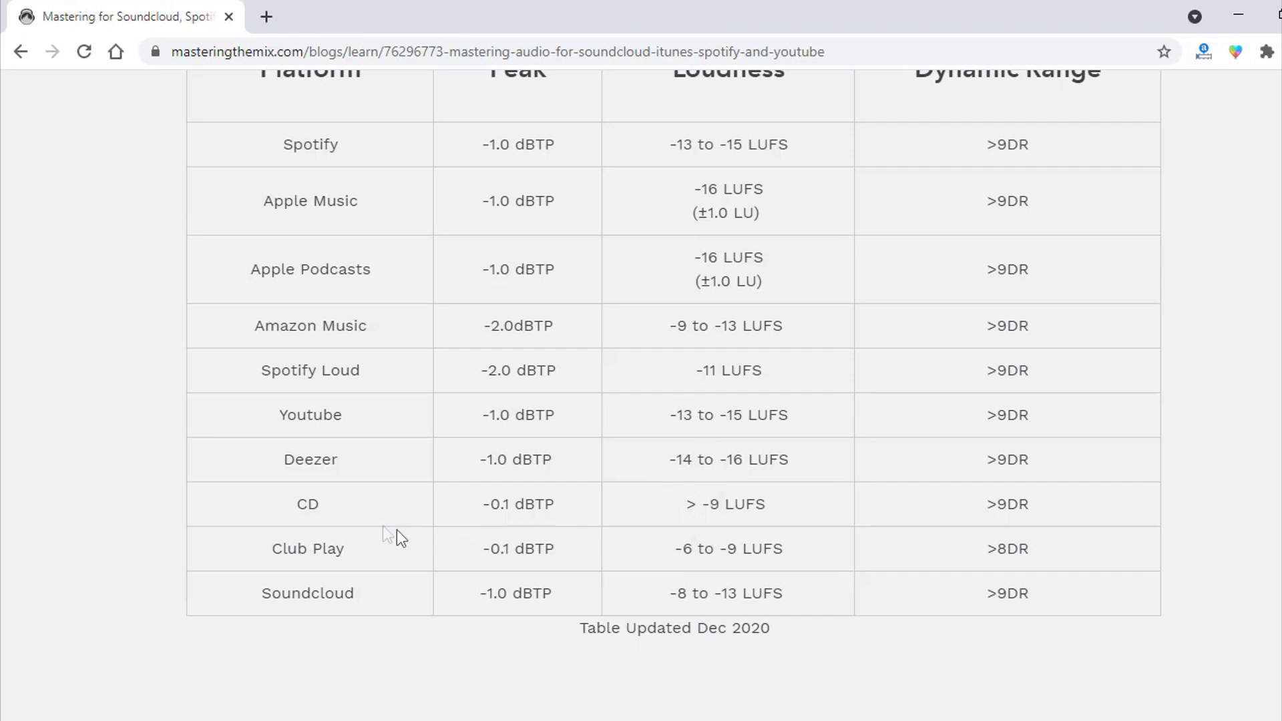
{"action": "scroll", "coordinate": [535, 341], "scroll_direction": "up", "scroll_amount": 1}
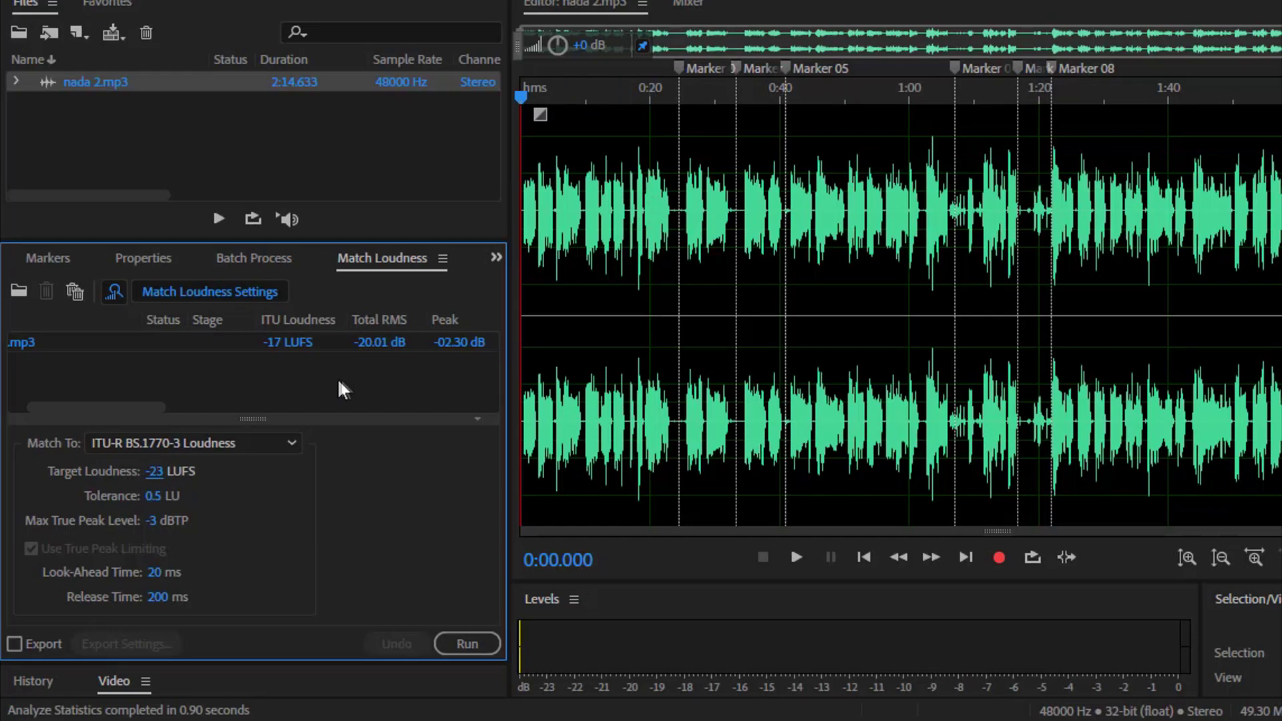
Back in Audition, set the target loudness to -14 LUFS and the max true peak level to -1 dBTP
{"action": "left_click", "coordinate": [156, 471]}
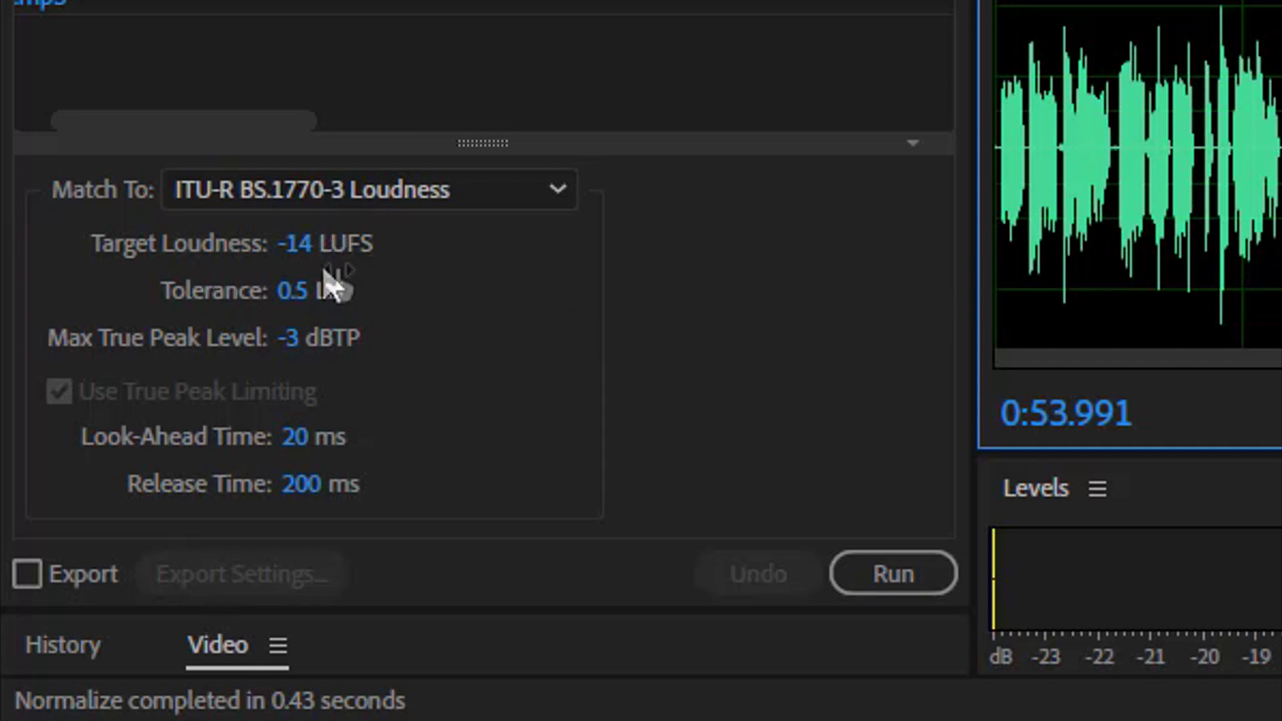
{"action": "left_click", "coordinate": [284, 251]}
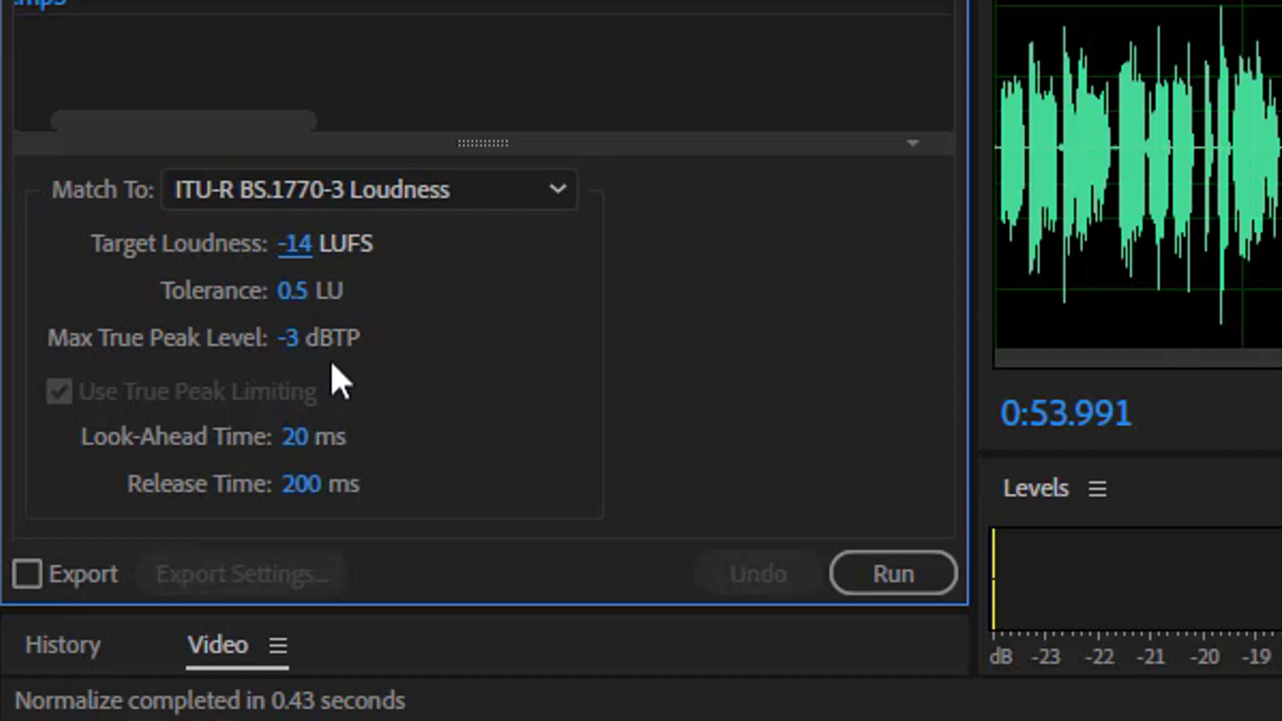
{"action": "left_click", "coordinate": [294, 338]}
{"action": "type", "text": "-1"}
{"action": "key", "text": "Return"}
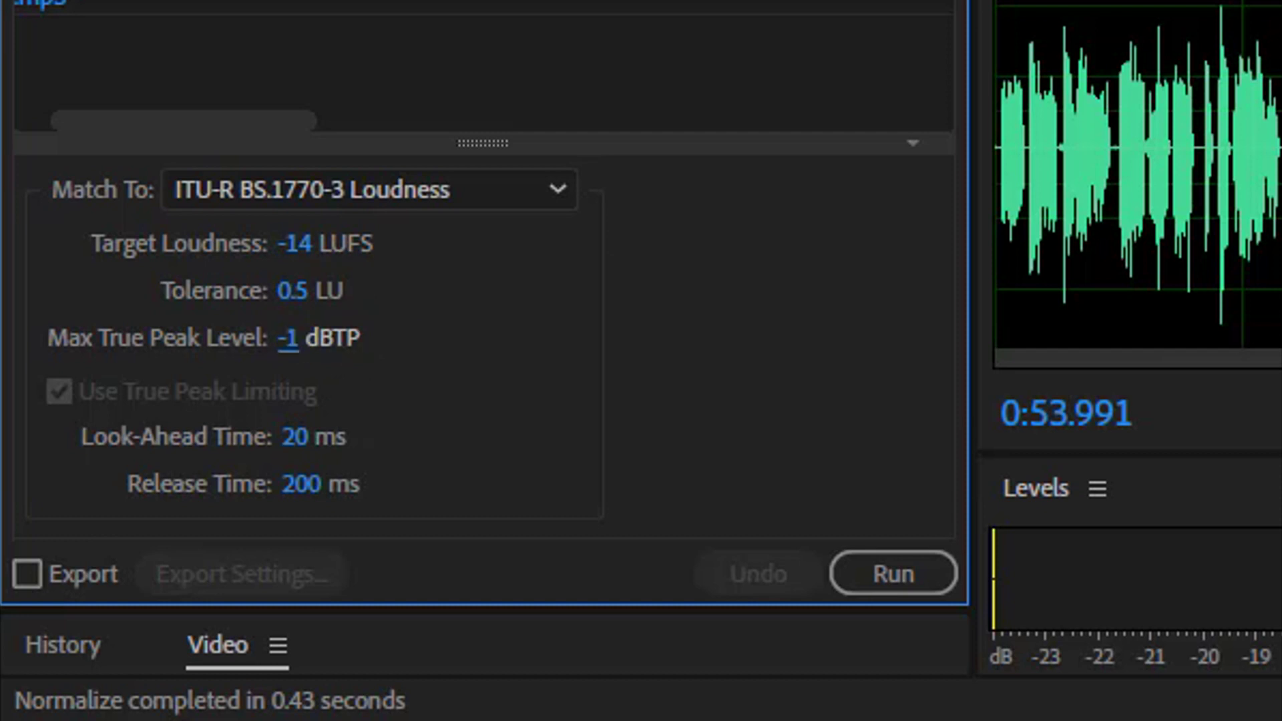
Run loudness matching on the recording and review its row in the results list
{"action": "left_click", "coordinate": [908, 583]}
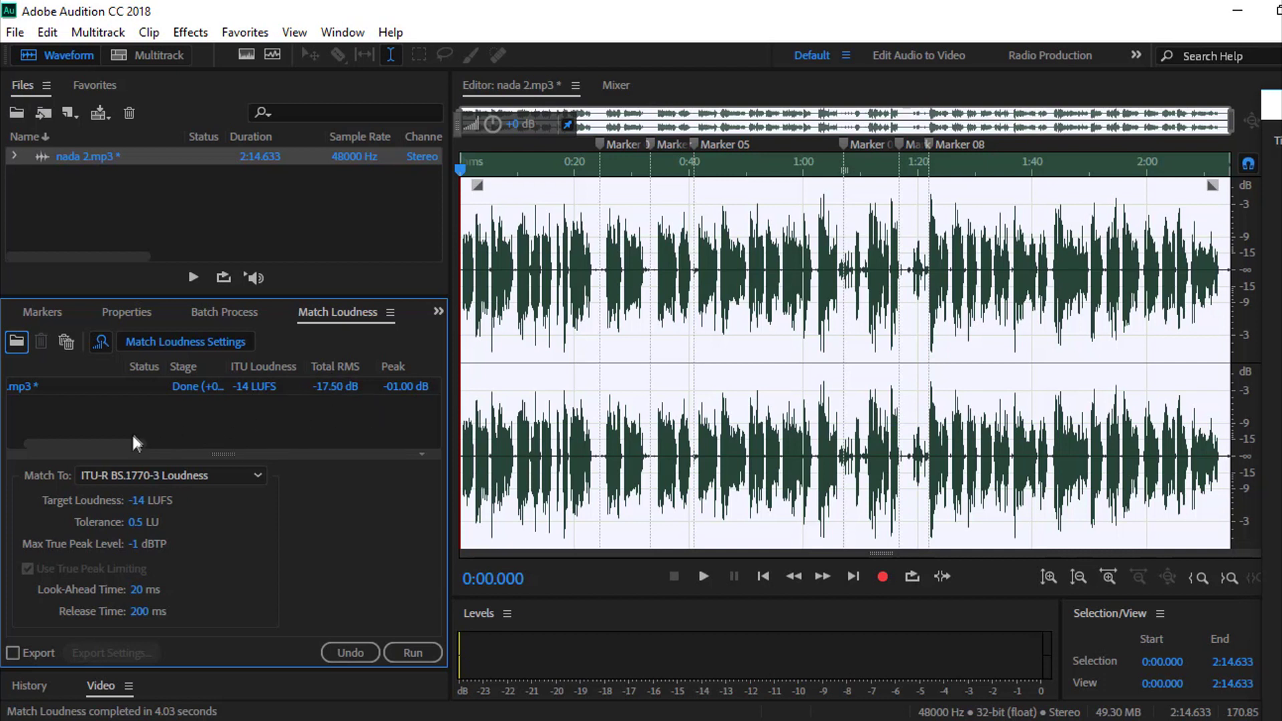
{"action": "left_click_drag", "start_coordinate": [81, 442], "coordinate": [36, 446]}
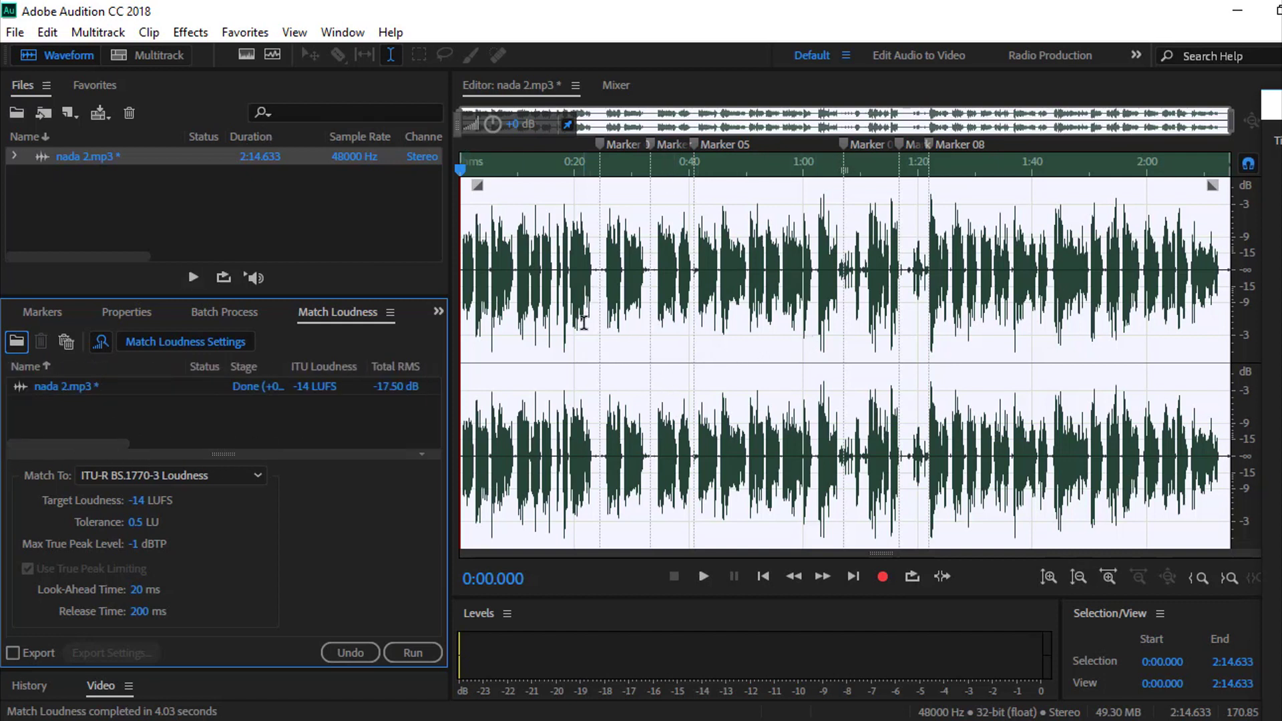
Open the Loudness Radar Meter for the matched recording with the EBU R128 LUFS preset
{"action": "left_click", "coordinate": [191, 32]}
{"action": "left_click", "coordinate": [199, 34]}
{"action": "left_click", "coordinate": [199, 34]}
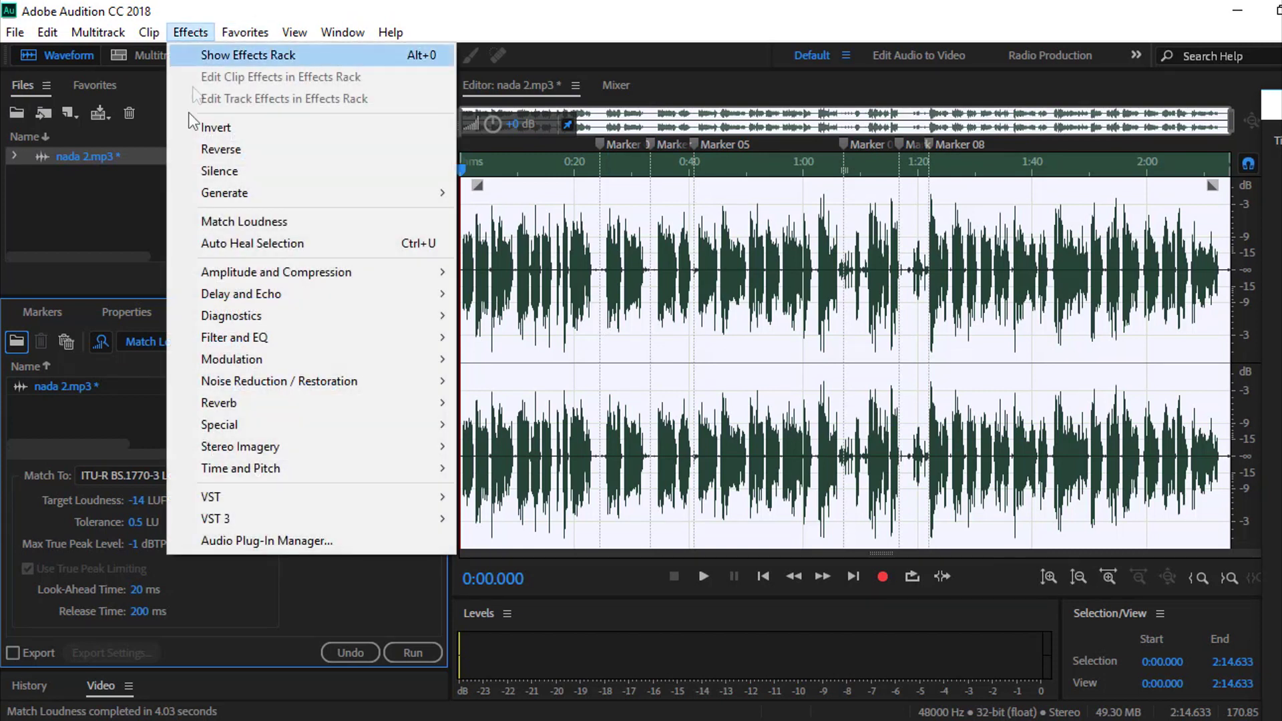
{"action": "mouse_move", "coordinate": [257, 428]}
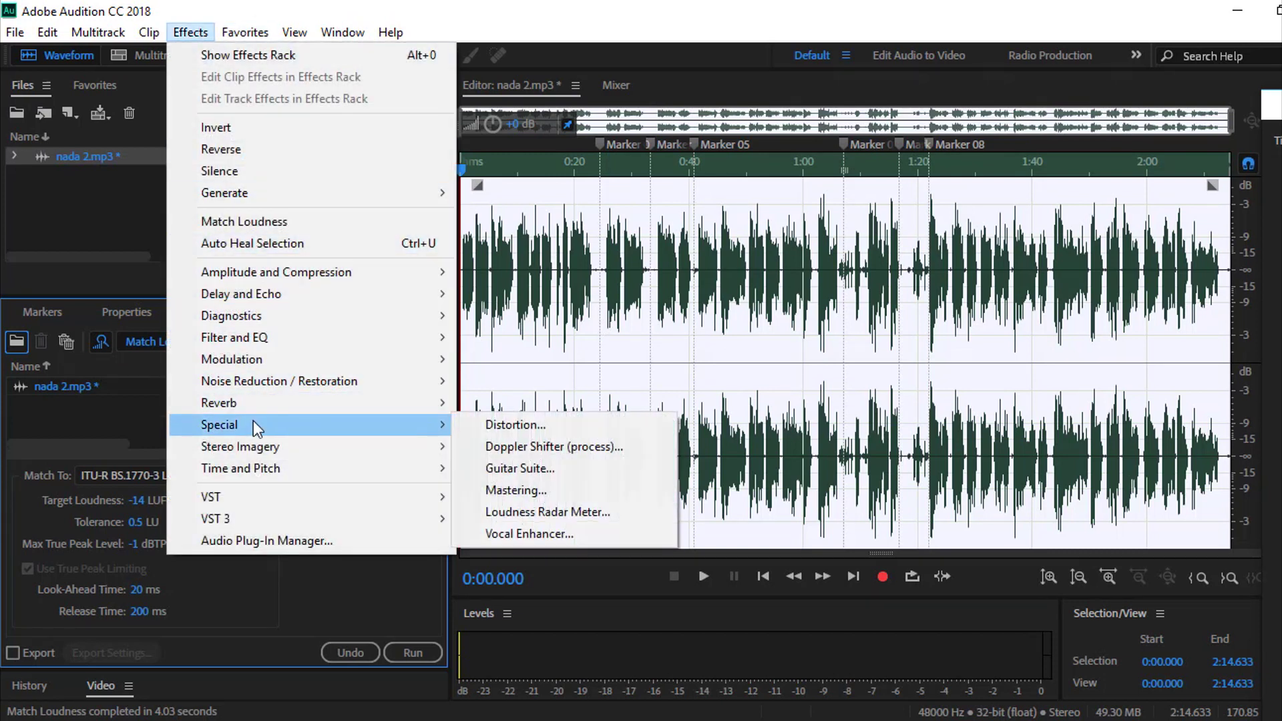
{"action": "left_click", "coordinate": [535, 511]}
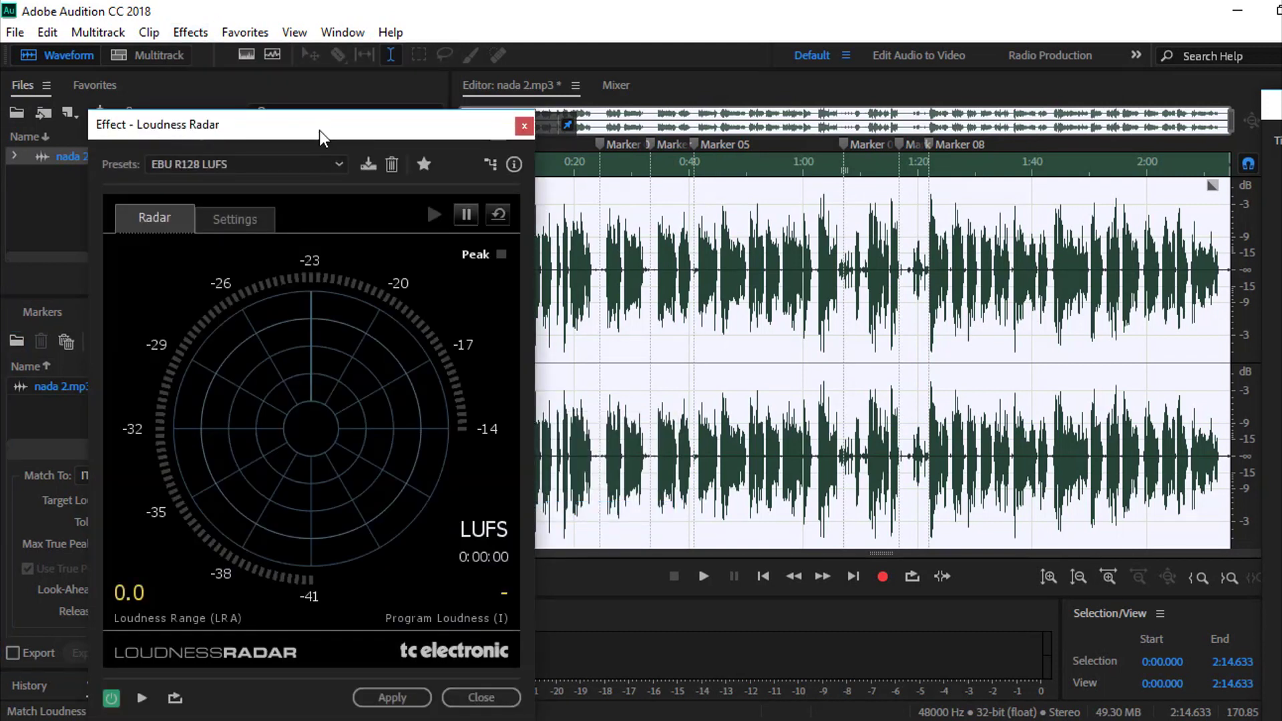
{"action": "left_click_drag", "start_coordinate": [319, 130], "coordinate": [391, 81]}
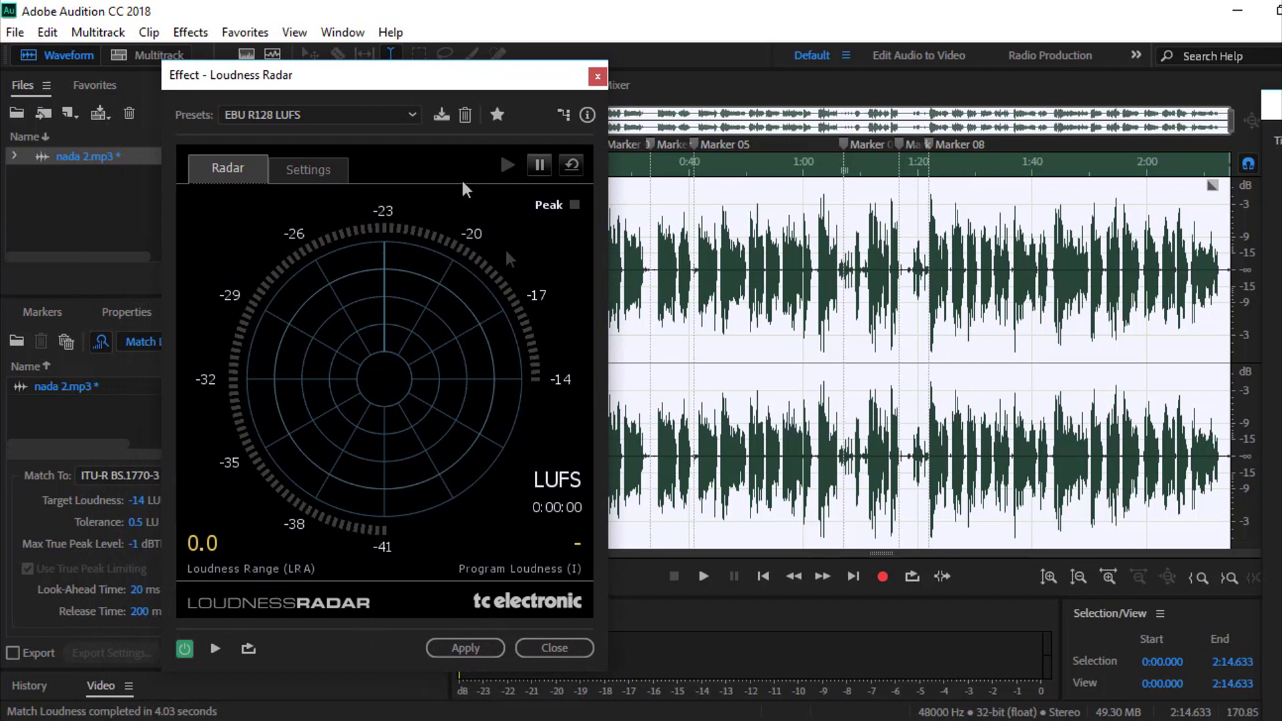
{"action": "left_click", "coordinate": [342, 119]}
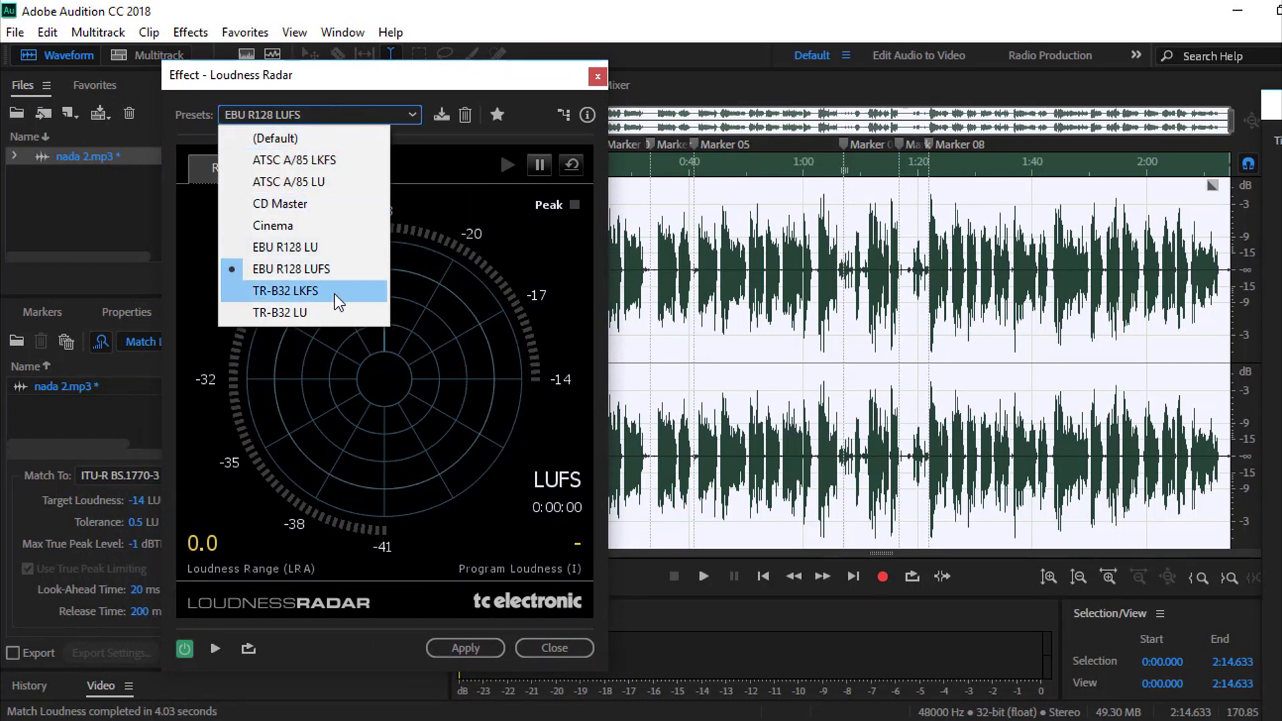
{"action": "left_click", "coordinate": [303, 269]}
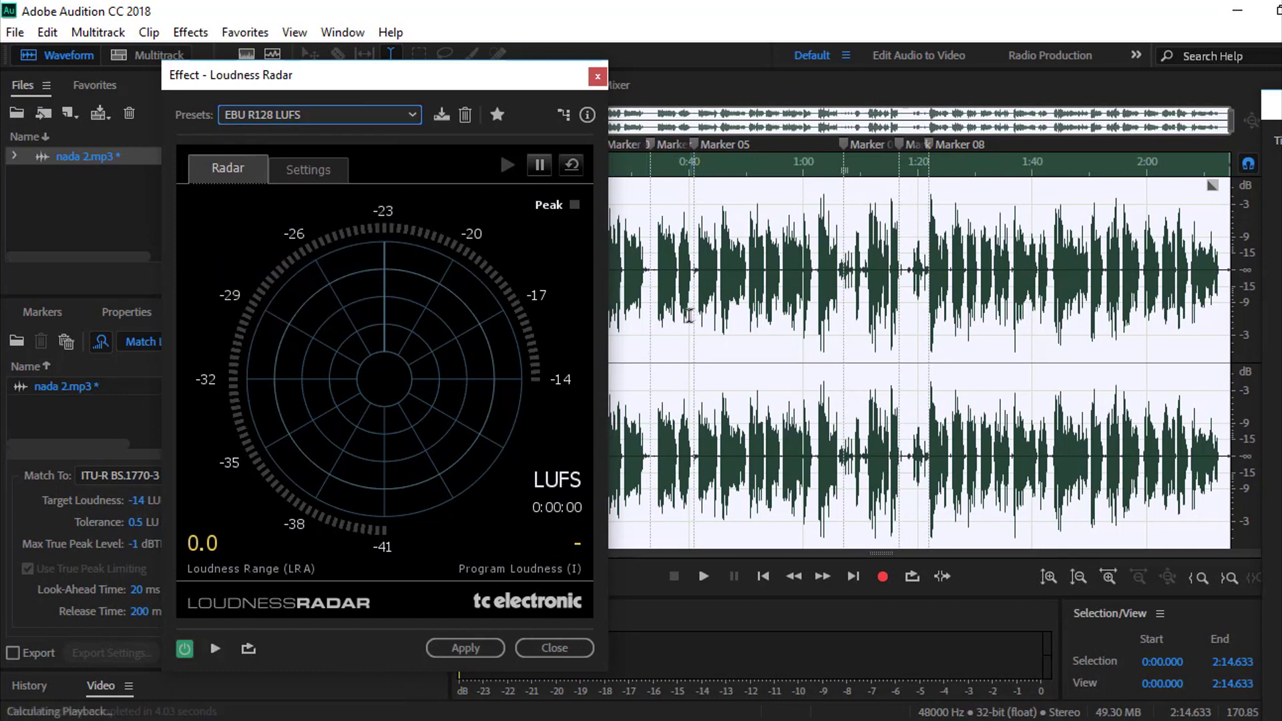
Play the recording in two passes to measure its program loudness, and close the Loudness Radar without applying it
{"action": "key", "text": "space"}
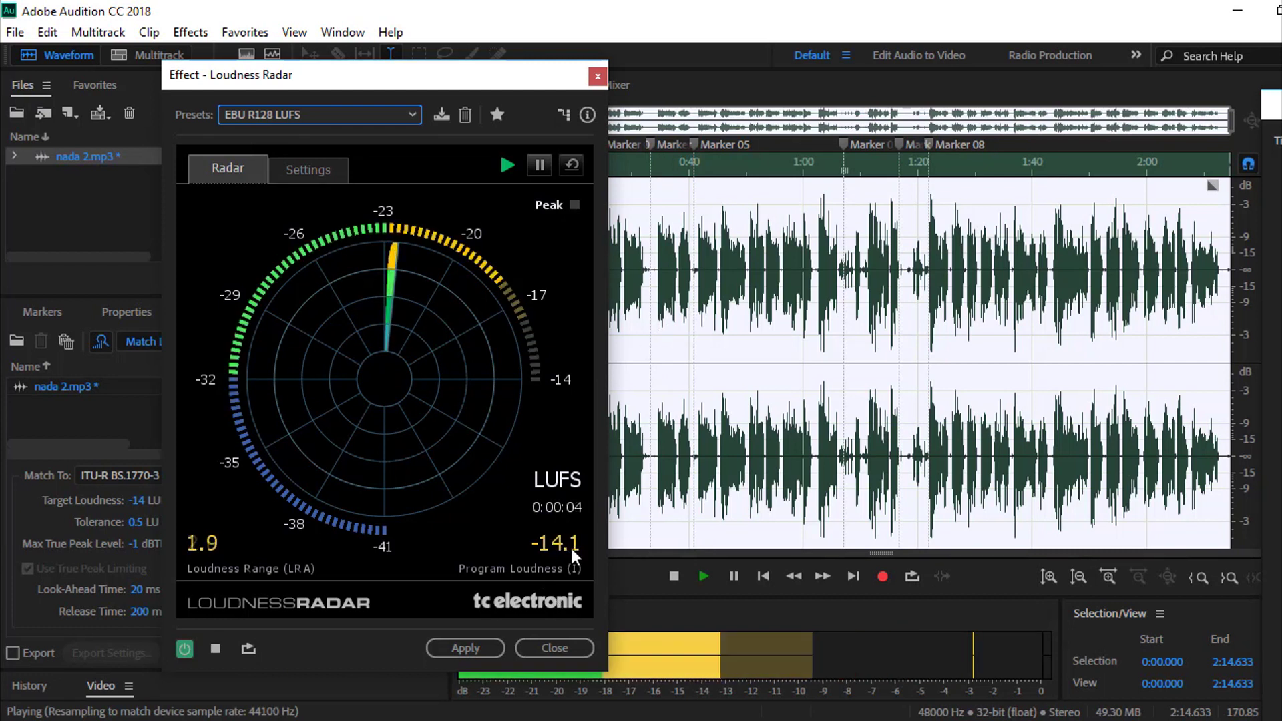
{"action": "key", "text": "space"}
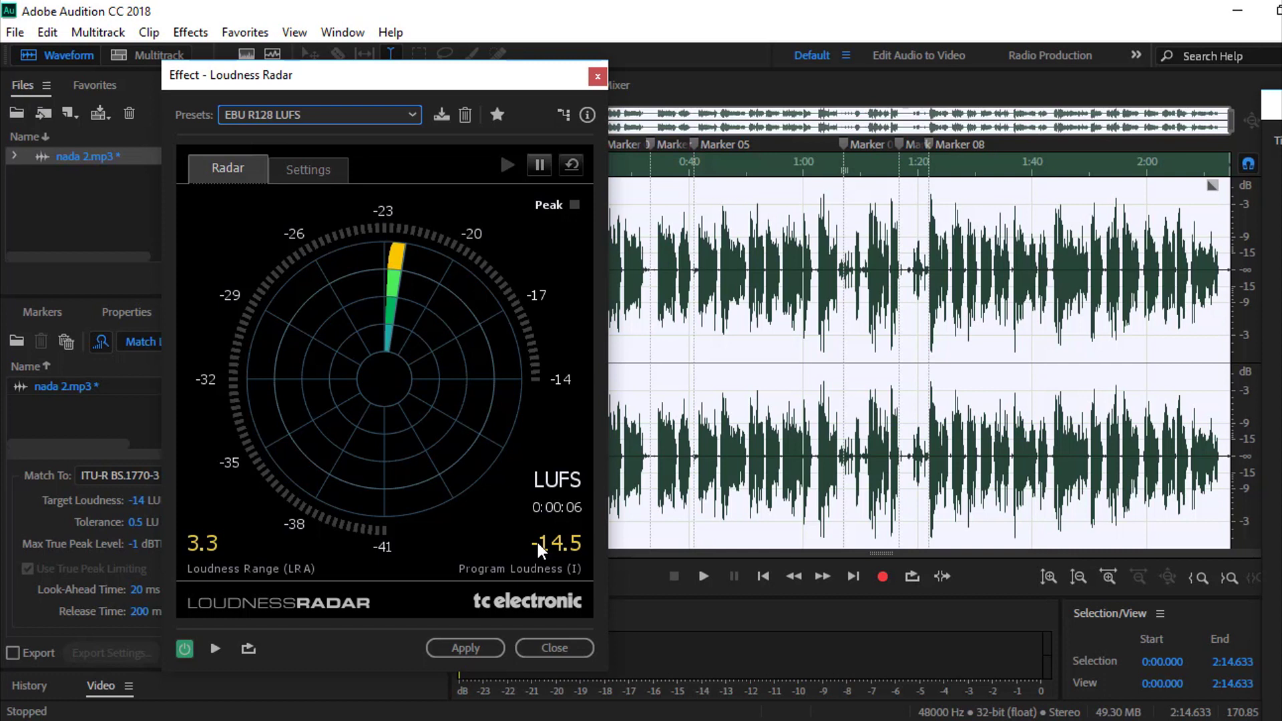
{"action": "key", "text": "space"}
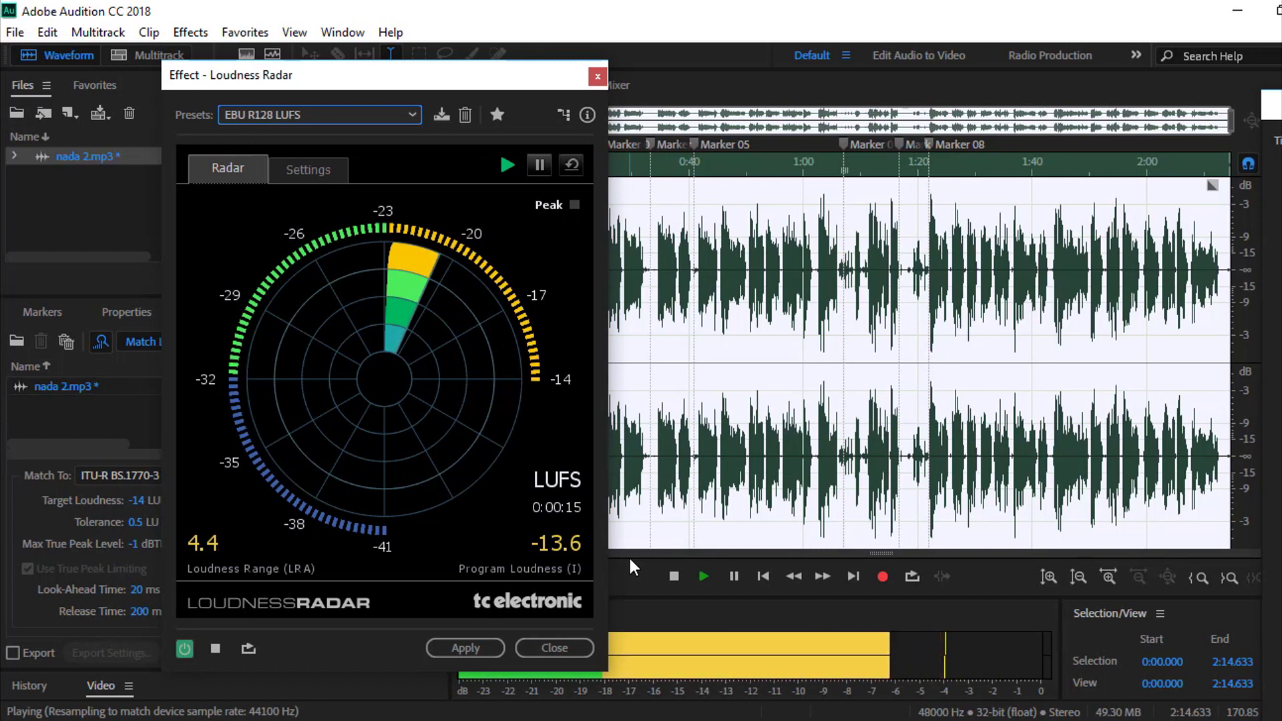
{"action": "key", "text": "space"}
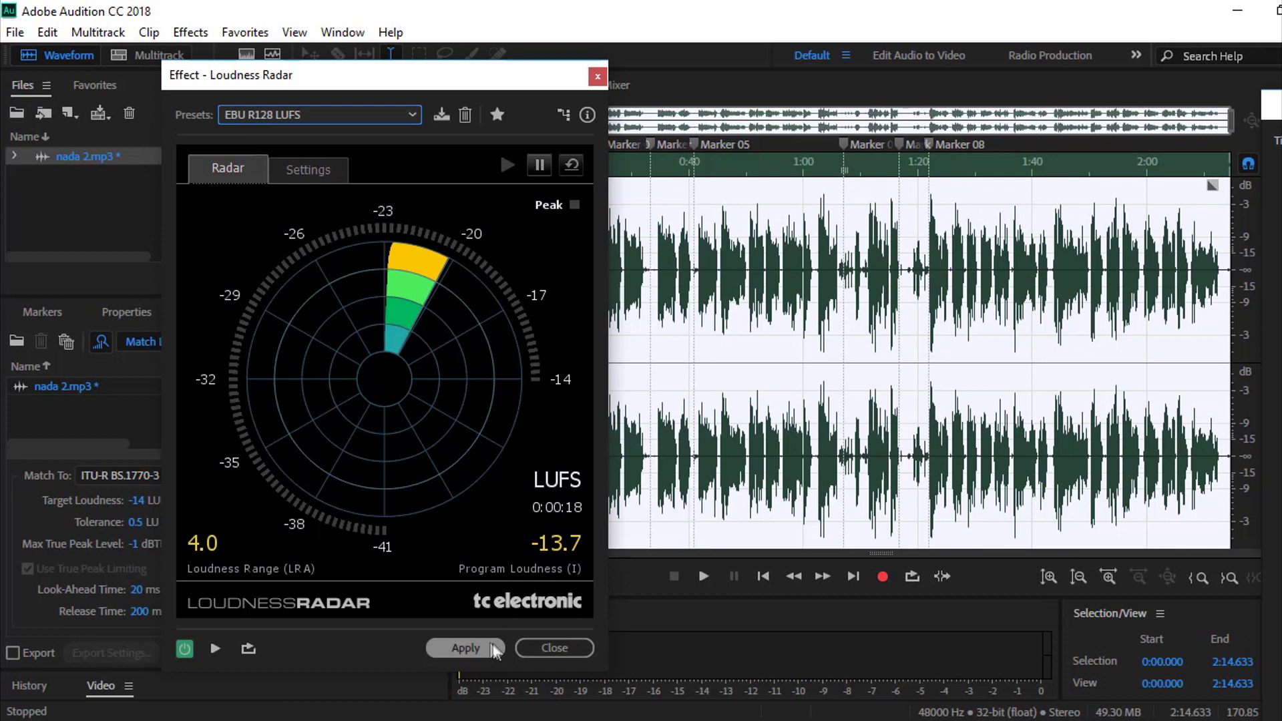
{"action": "left_click", "coordinate": [543, 647]}
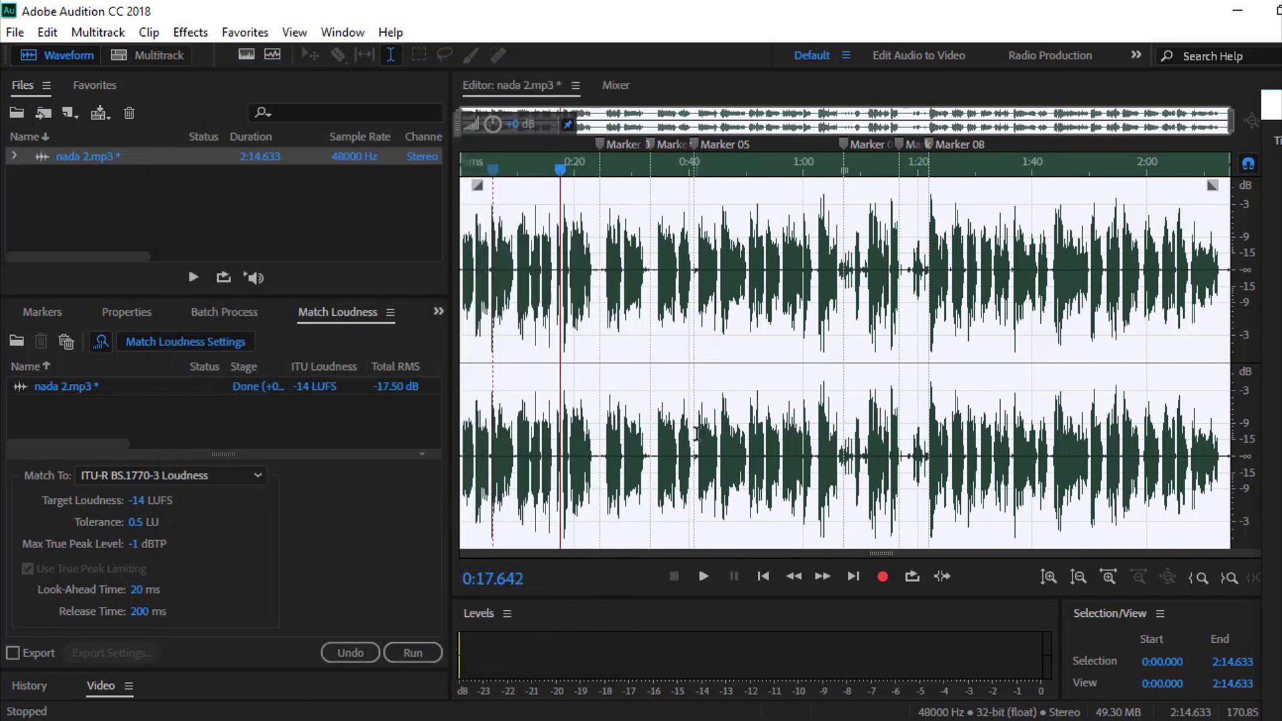